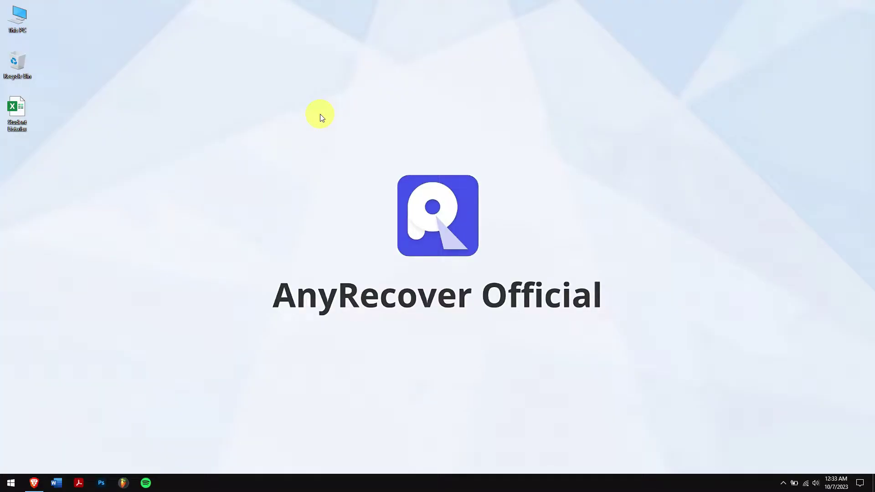
Open Student List.xlsx in Excel, accept its recovery attempt, dismiss the cannot-open error and close Excel.
{"action": "double_click", "coordinate": [16, 110]}
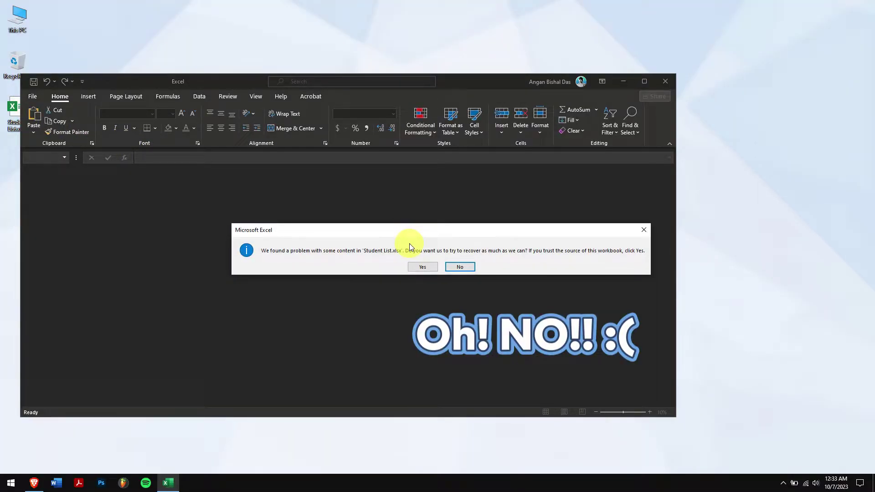
{"action": "left_click", "coordinate": [417, 267]}
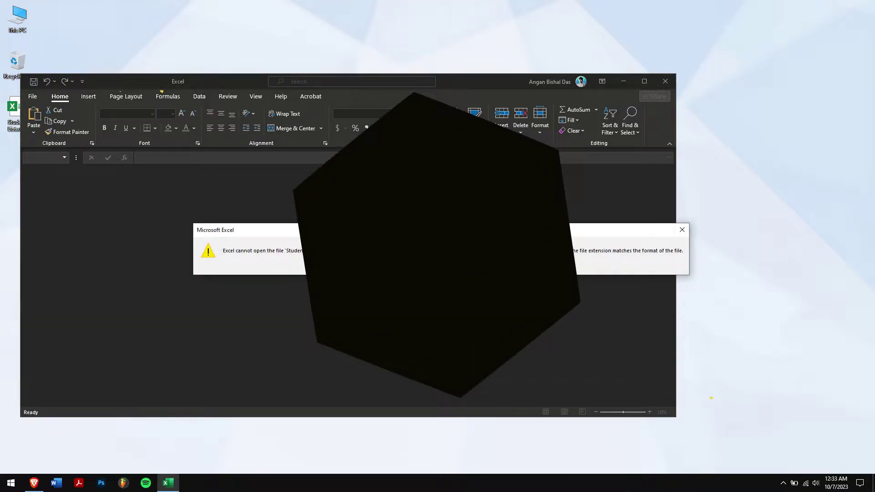
{"action": "left_click", "coordinate": [439, 265]}
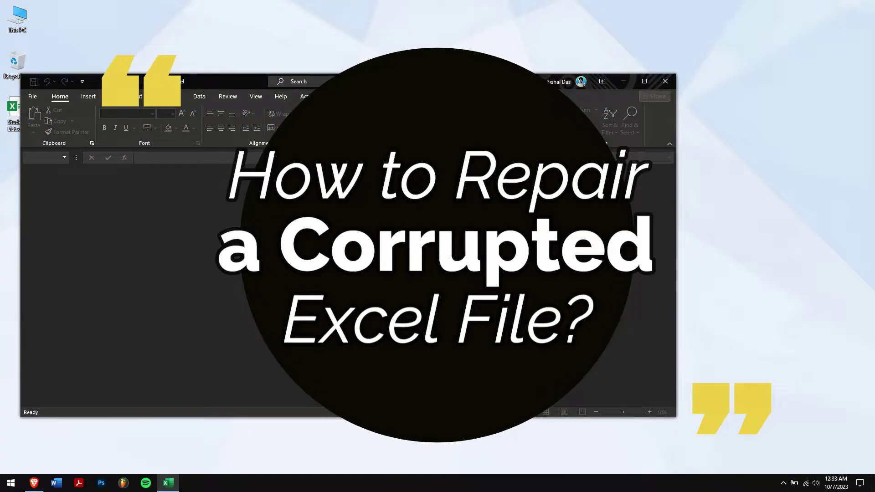
{"action": "left_click", "coordinate": [658, 81]}
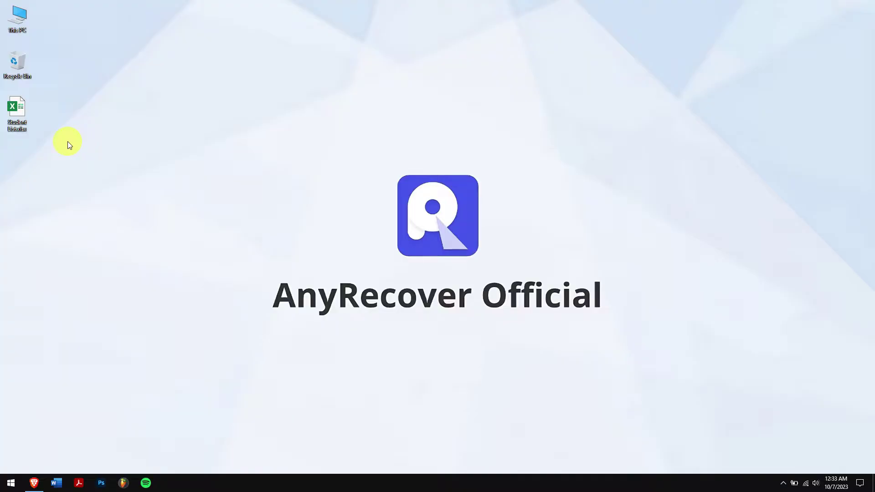
{"action": "right_click", "coordinate": [68, 141]}
{"action": "left_click", "coordinate": [98, 167]}
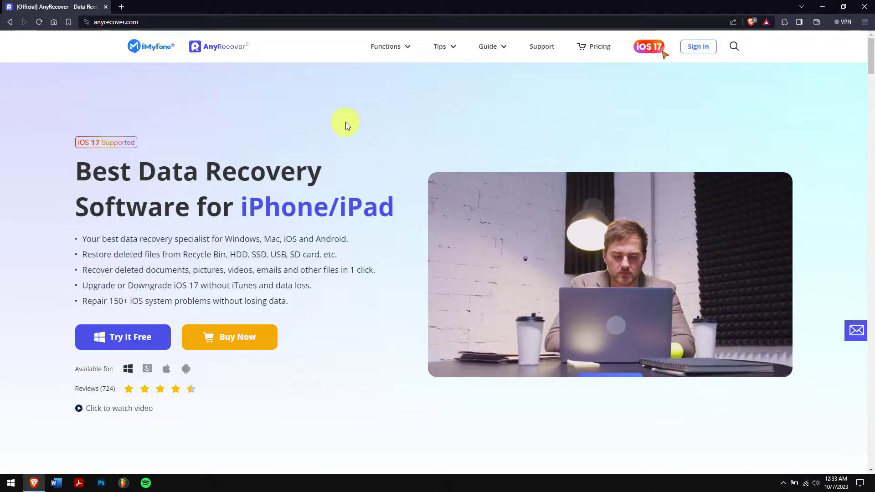
{"action": "middle_click", "coordinate": [346, 122]}
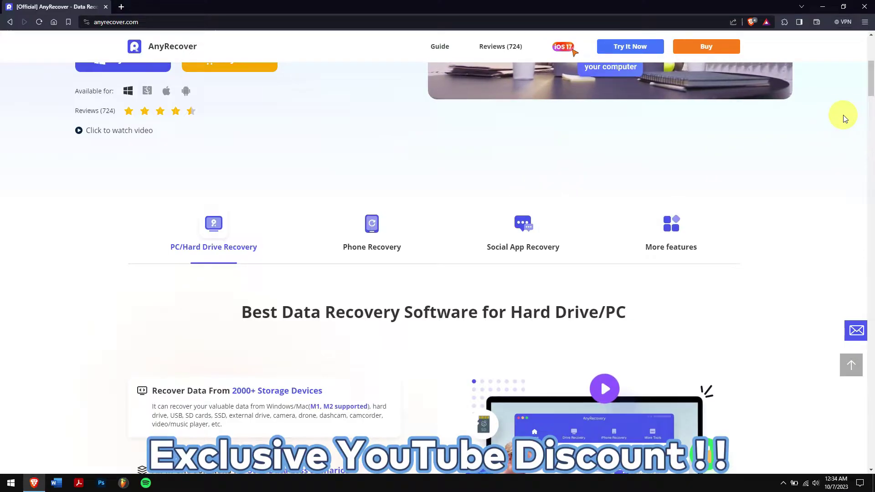
{"action": "left_click_drag", "start_coordinate": [870, 80], "coordinate": [871, 54]}
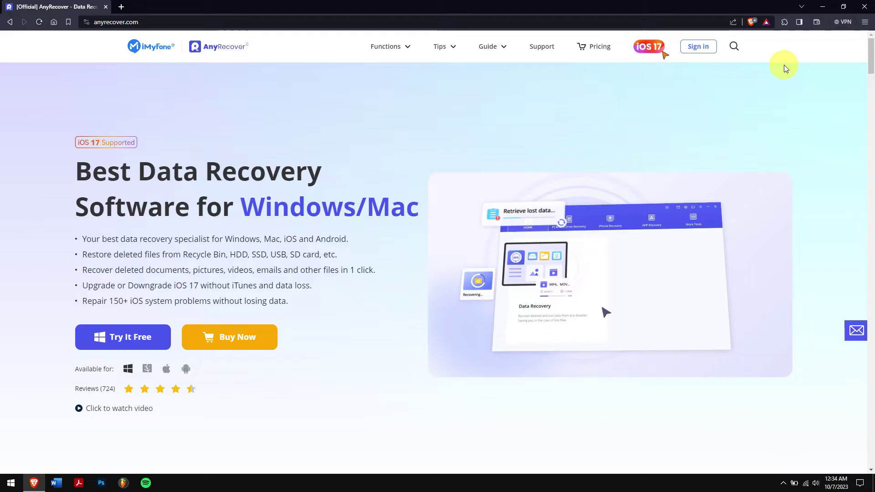
Launch AnyRecover from the Start menu search.
{"action": "left_click", "coordinate": [823, 7]}
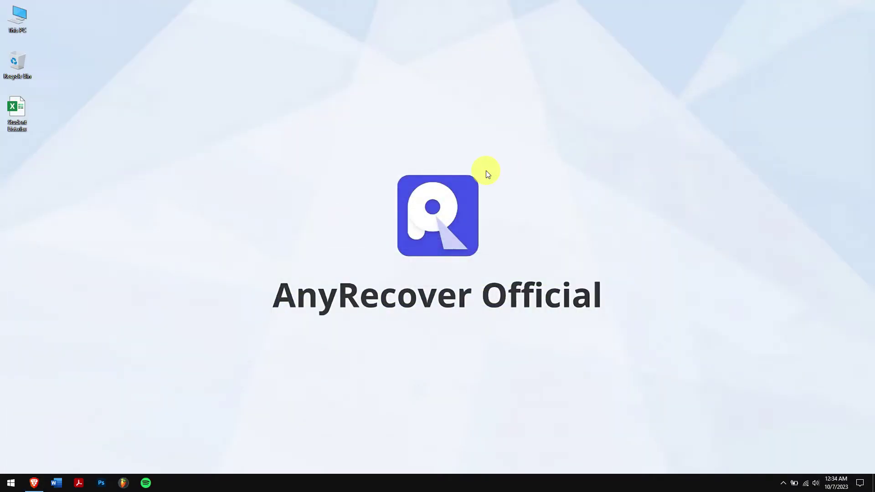
{"action": "key", "text": "super"}
{"action": "type", "text": "any"}
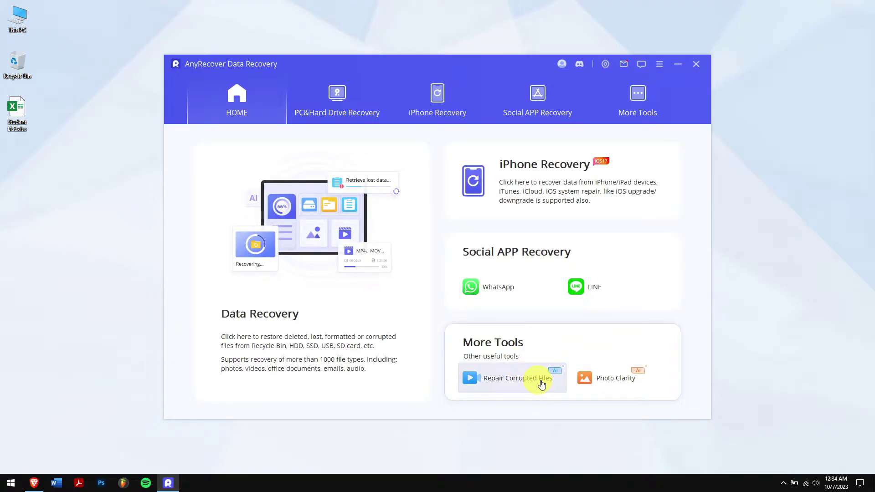
Load Desktop's Student List.xlsx into AnyRecover's File Repair tool.
{"action": "left_click", "coordinate": [542, 385]}
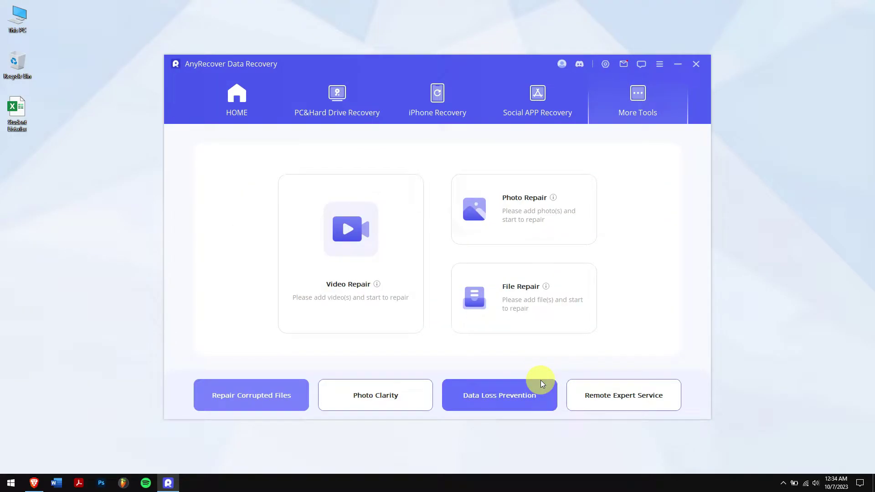
{"action": "left_click", "coordinate": [516, 306]}
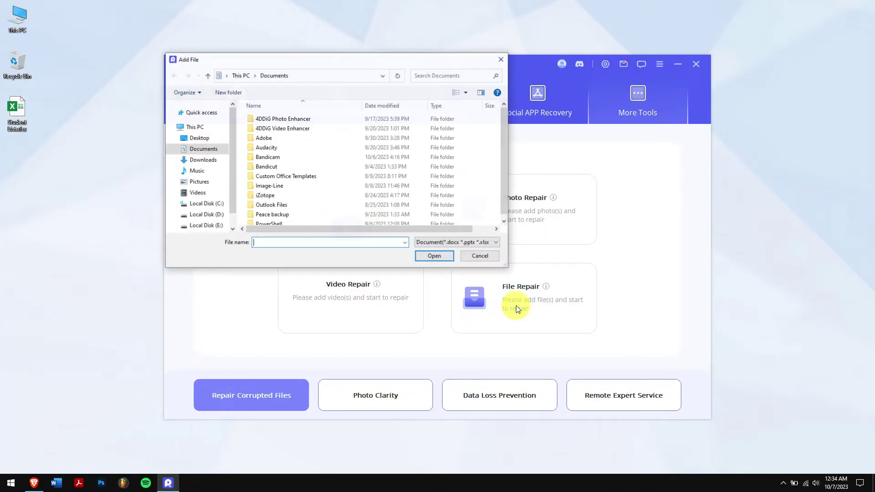
{"action": "left_click", "coordinate": [199, 138]}
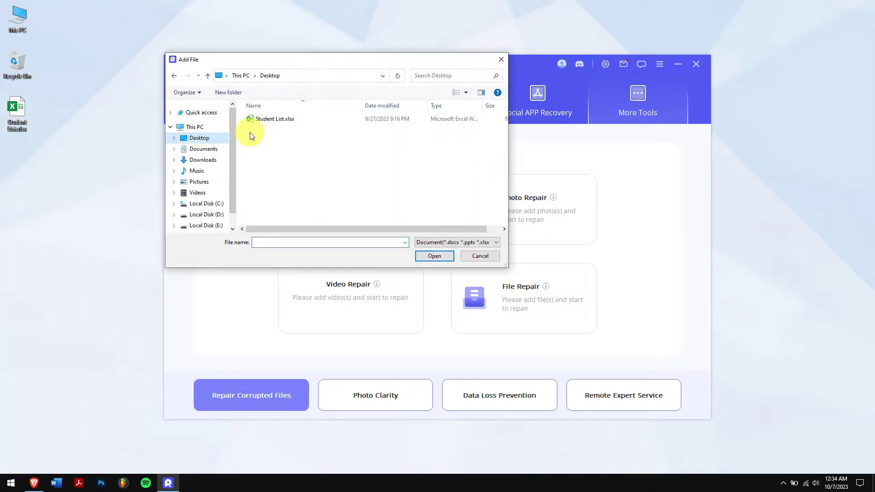
{"action": "left_click", "coordinate": [284, 119]}
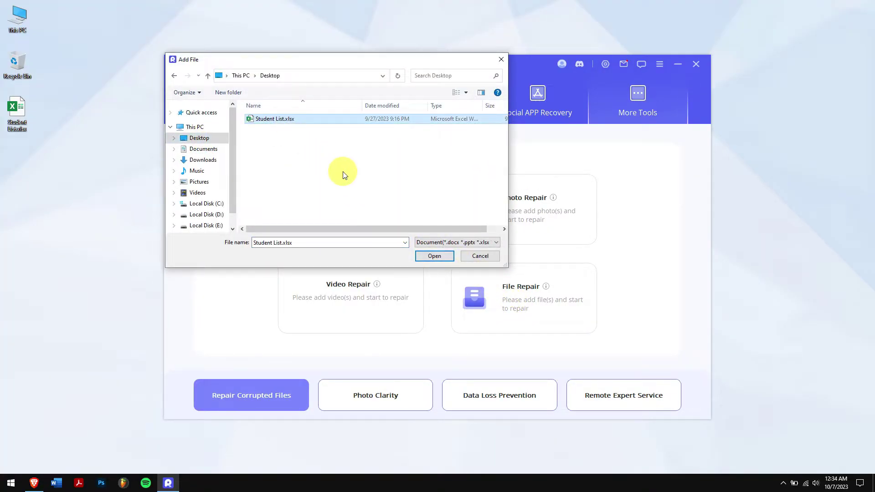
{"action": "left_click", "coordinate": [449, 259]}
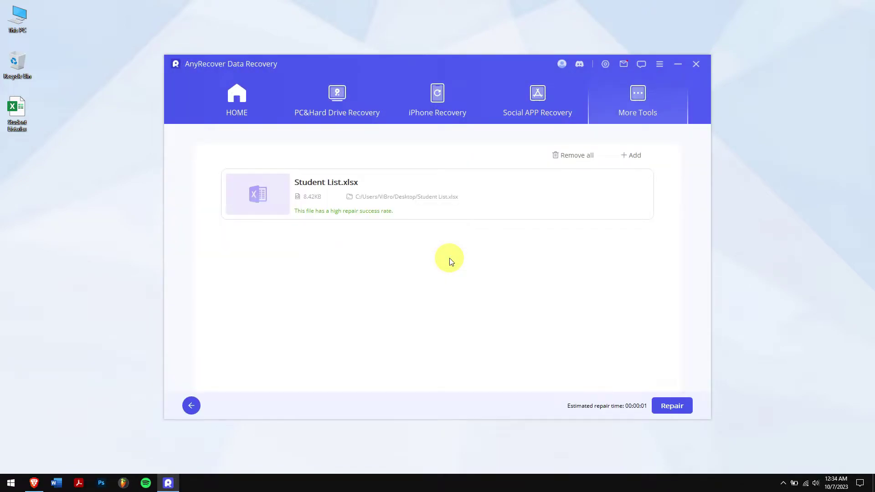
Run the repair on Student List.xlsx and acknowledge the success message.
{"action": "left_click", "coordinate": [673, 409]}
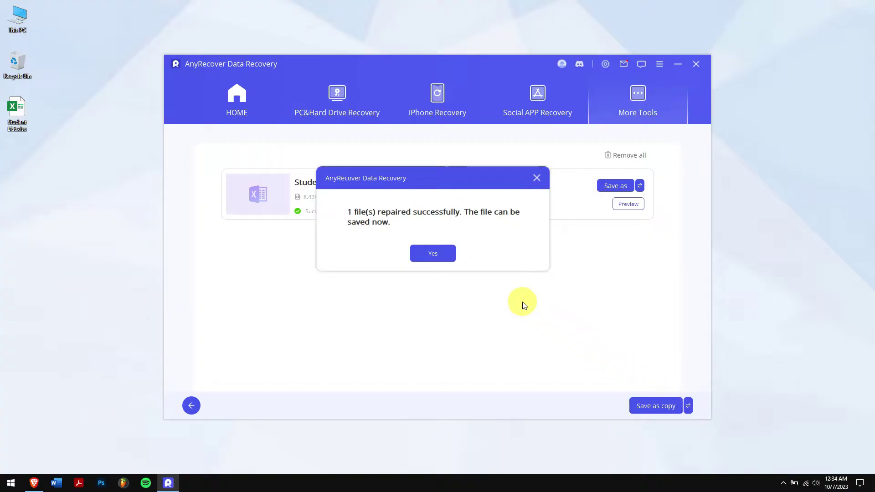
{"action": "left_click", "coordinate": [432, 256]}
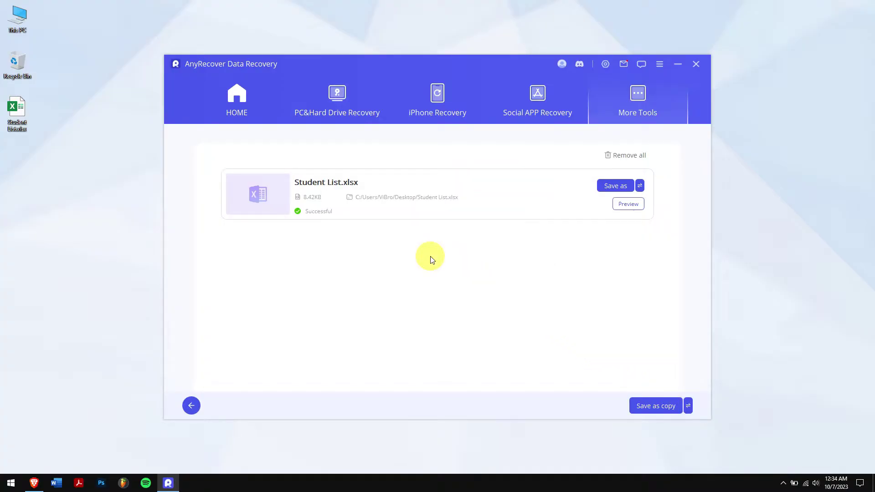
Preview the repaired Student List and scroll sideways through all columns, including category.
{"action": "left_click", "coordinate": [632, 206]}
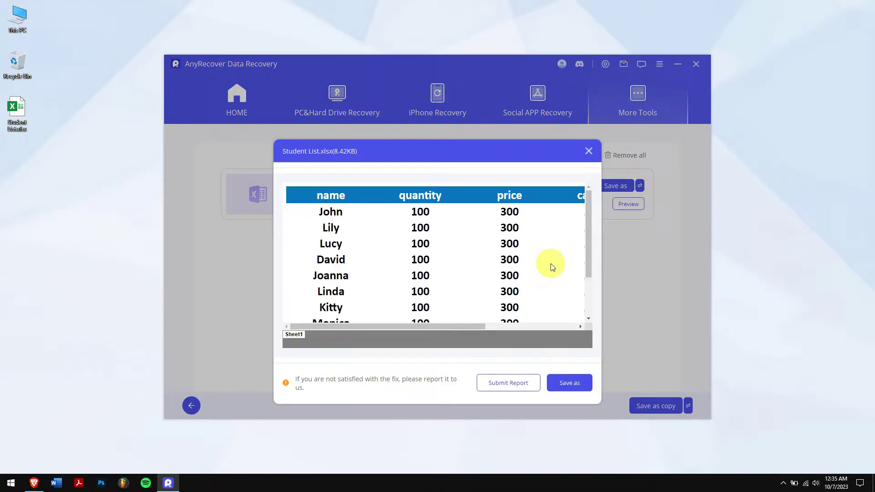
{"action": "left_click_drag", "start_coordinate": [469, 327], "coordinate": [506, 327]}
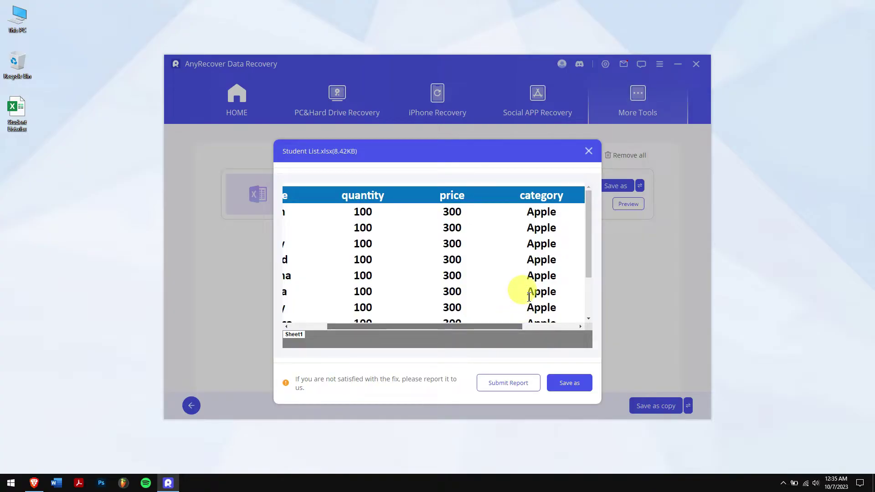
{"action": "left_click_drag", "start_coordinate": [474, 326], "coordinate": [420, 326]}
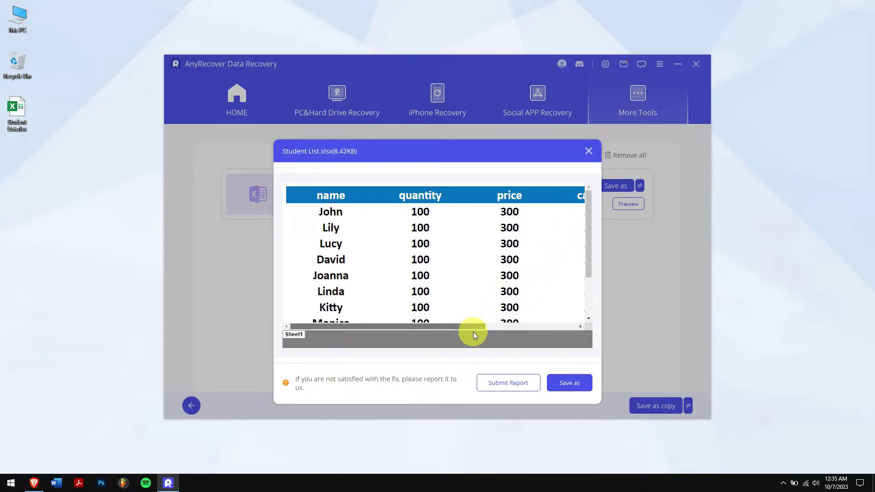
{"action": "left_click_drag", "start_coordinate": [471, 328], "coordinate": [487, 326]}
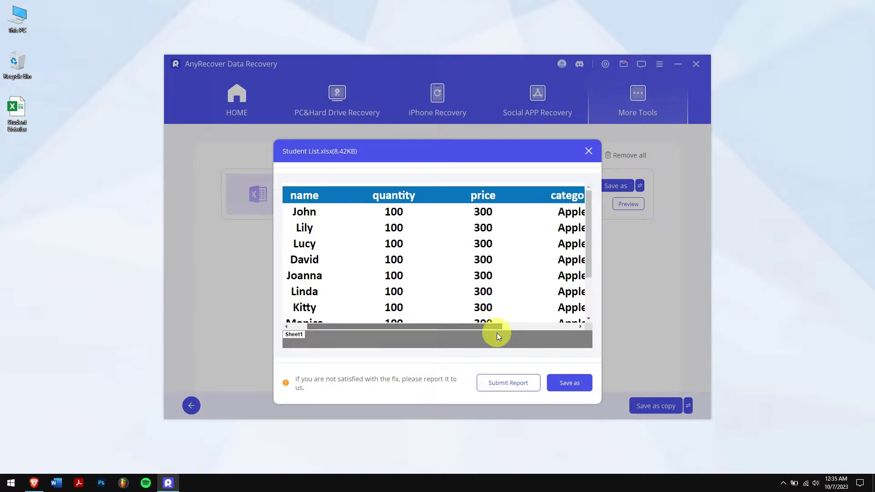
Save the previewed repair, trimming the file name to Student List 2.xlsx.
{"action": "left_click", "coordinate": [577, 384]}
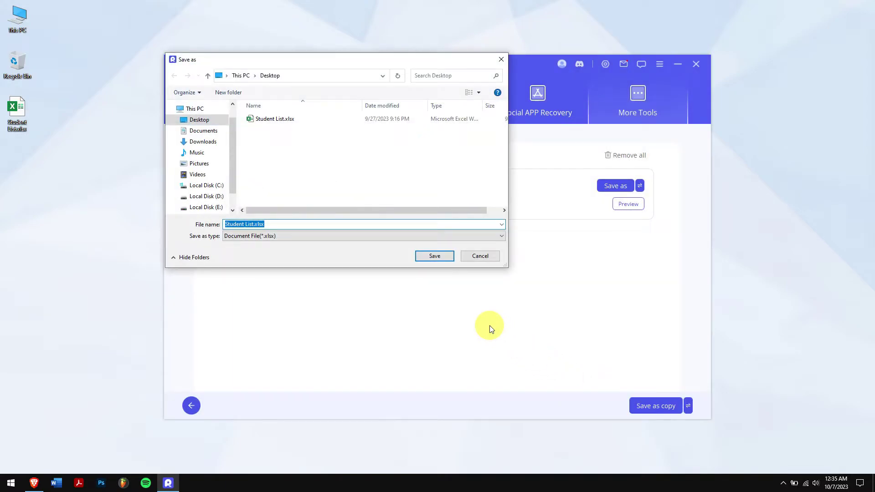
{"action": "left_click", "coordinate": [264, 224]}
{"action": "key", "text": "BackSpace"}
{"action": "key", "text": "BackSpace"}
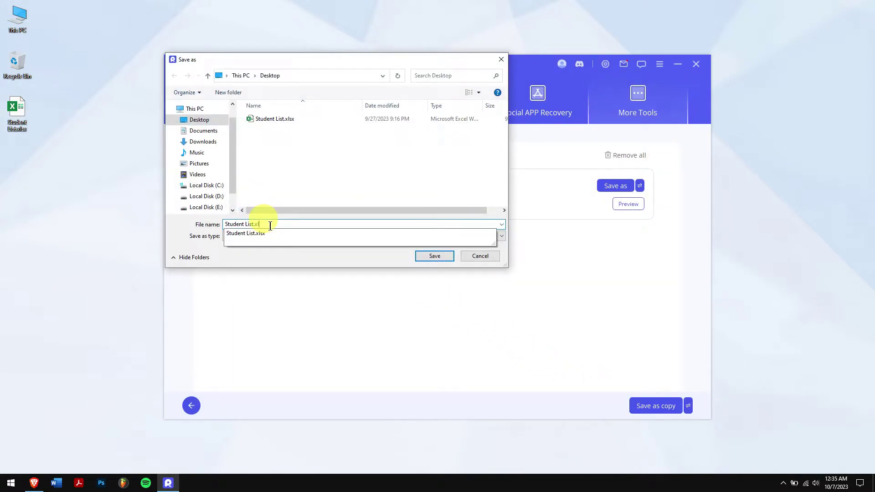
{"action": "key", "text": "BackSpace"}
{"action": "key", "text": "Return"}
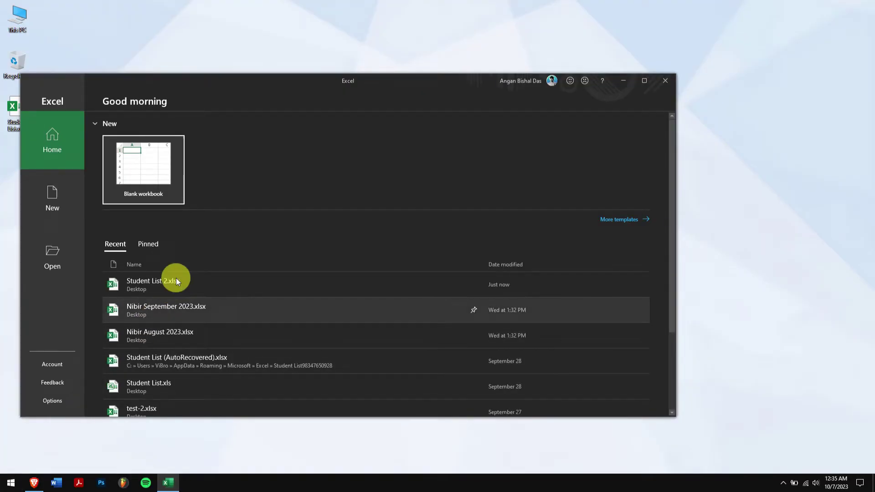
In Excel's Open dialog, select Desktop's Student List.xlsx and show the Open menu options.
{"action": "left_click_drag", "start_coordinate": [307, 80], "coordinate": [388, 66]}
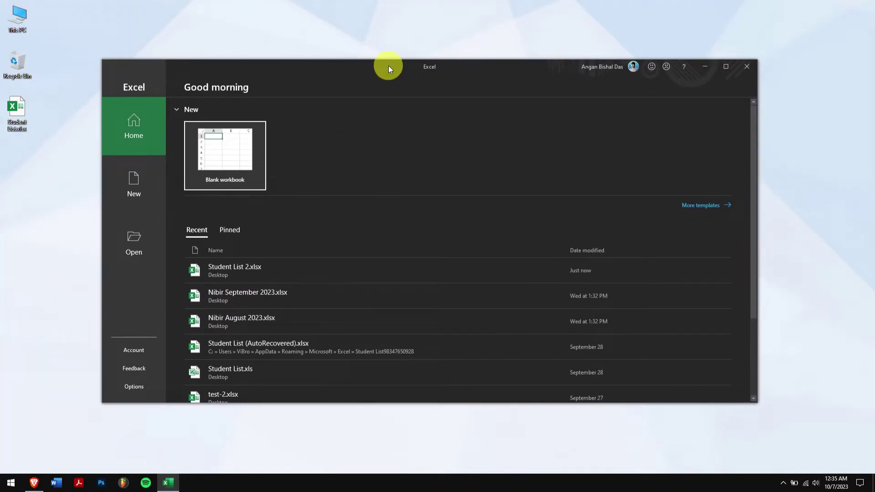
{"action": "left_click", "coordinate": [133, 238]}
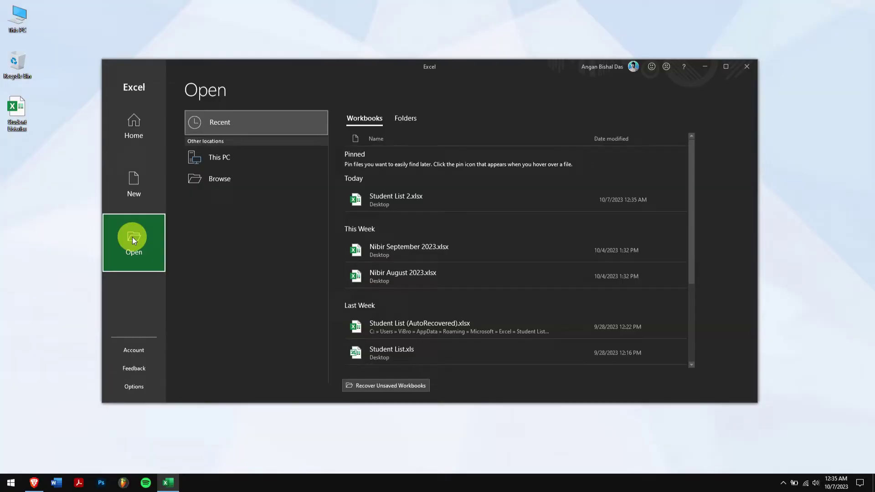
{"action": "left_click", "coordinate": [237, 180]}
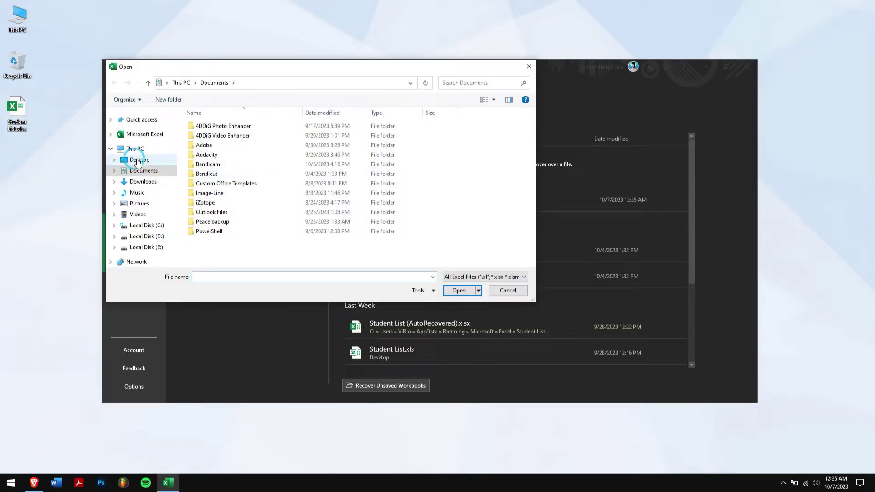
{"action": "left_click", "coordinate": [138, 160]}
{"action": "left_click", "coordinate": [245, 129]}
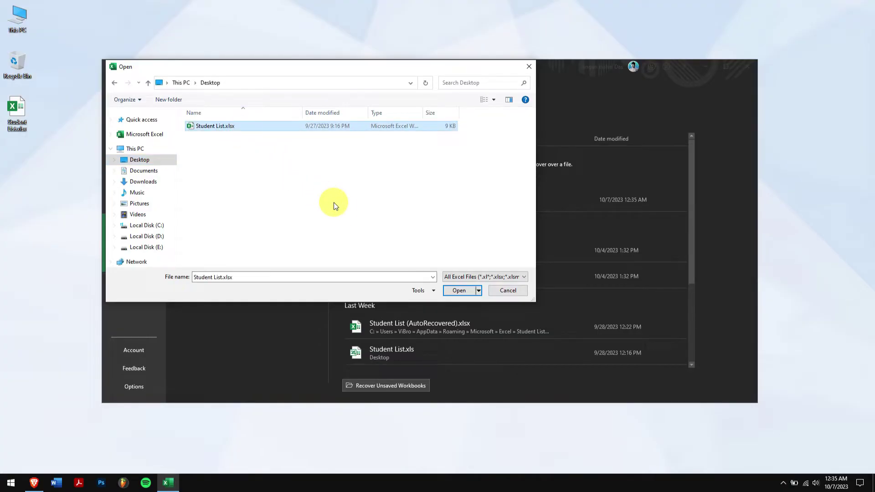
{"action": "left_click", "coordinate": [478, 291]}
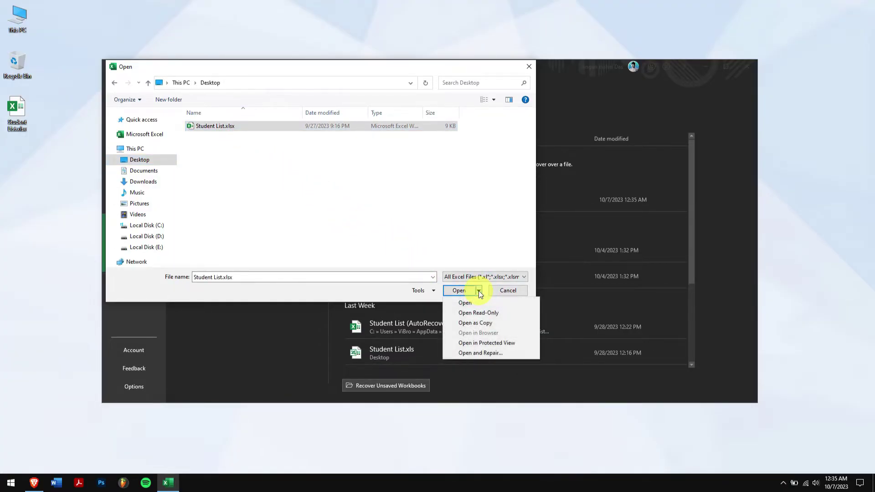
Run Open and Repair on Student List.xlsx, dismiss the cannot-open error, and close Excel.
{"action": "left_click", "coordinate": [523, 353]}
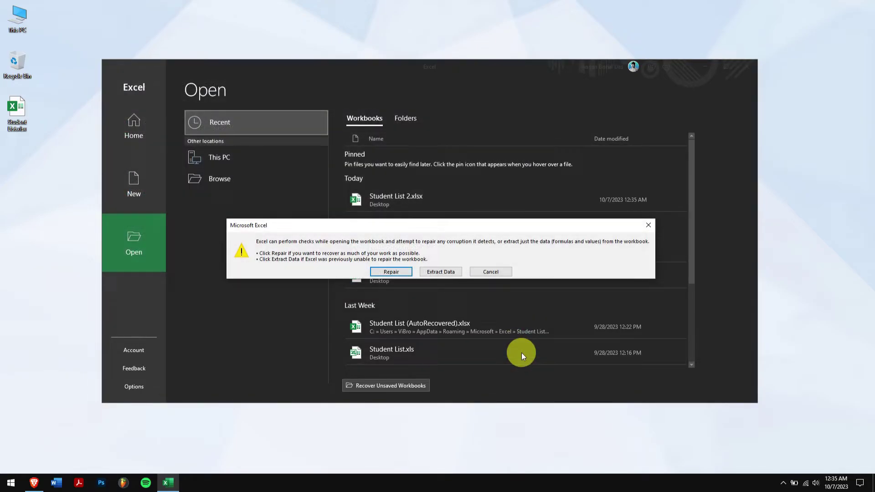
{"action": "left_click", "coordinate": [408, 273]}
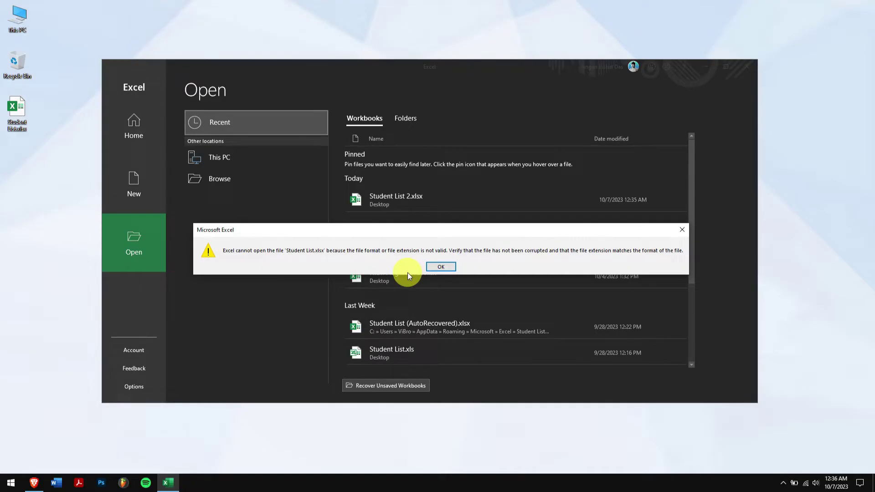
{"action": "left_click_drag", "start_coordinate": [420, 233], "coordinate": [418, 220]}
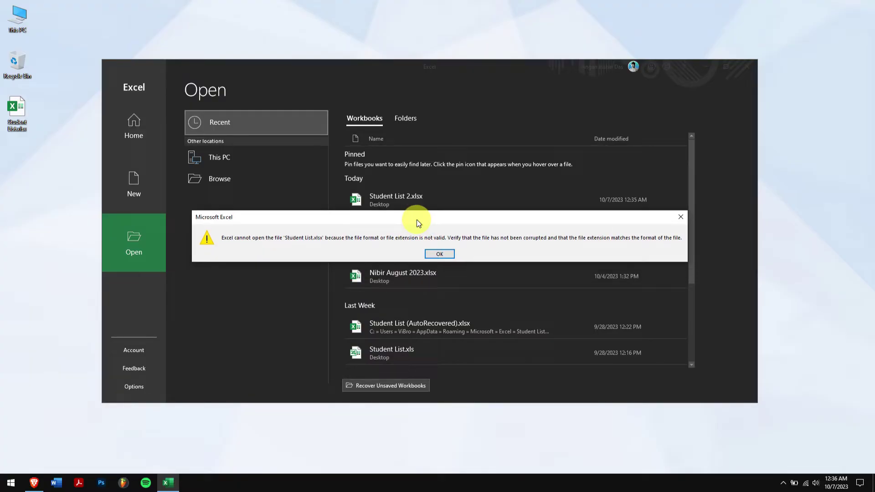
{"action": "left_click", "coordinate": [440, 255]}
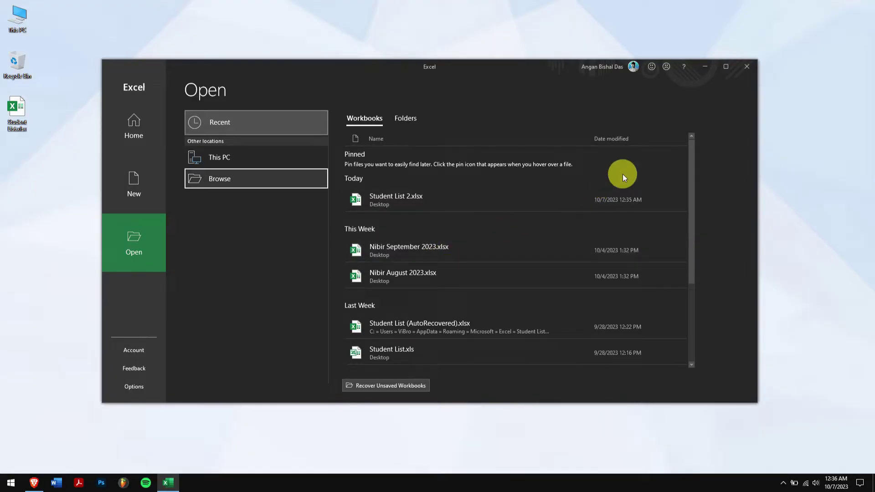
{"action": "left_click", "coordinate": [754, 70]}
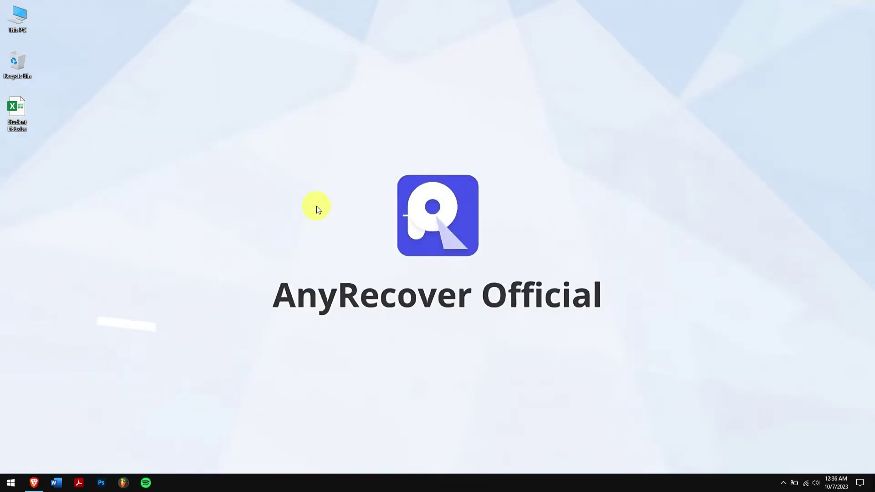
Copy Student List.xlsx and paste a duplicate onto the desktop.
{"action": "right_click", "coordinate": [13, 128]}
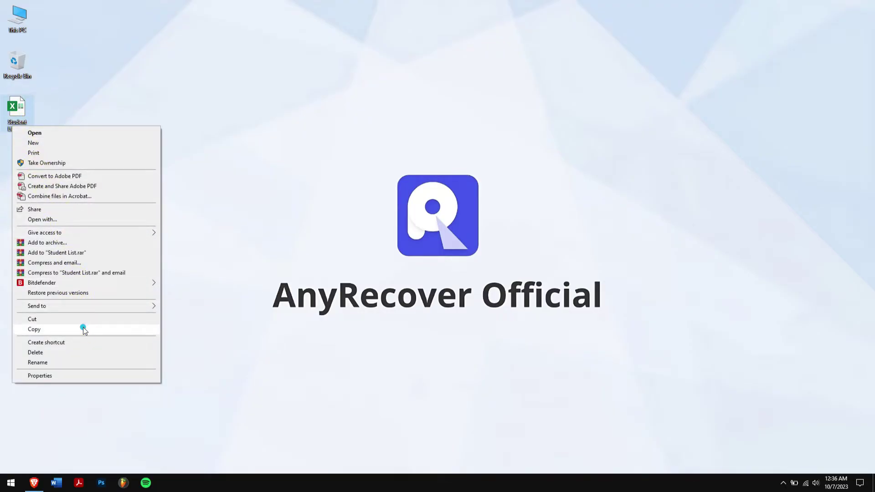
{"action": "left_click", "coordinate": [83, 328]}
{"action": "right_click", "coordinate": [62, 211]}
{"action": "left_click", "coordinate": [111, 247]}
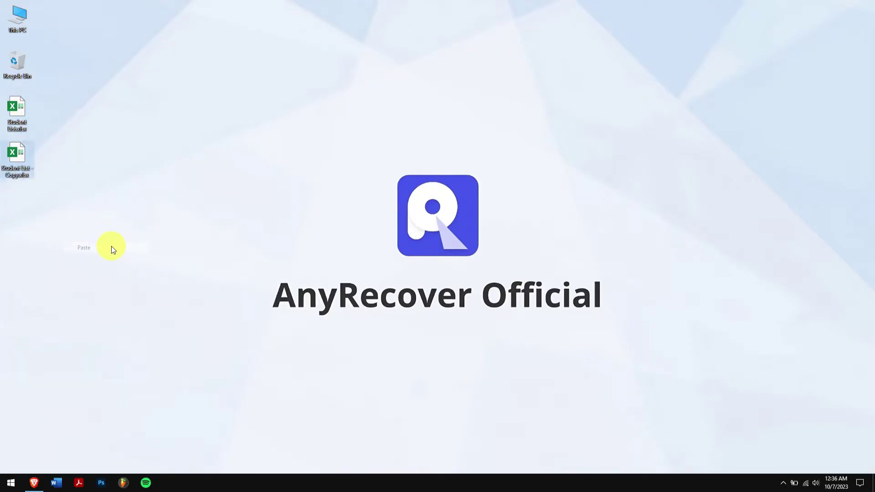
Rename the duplicate's extension from .xlsx to .xls, confirming the change.
{"action": "right_click", "coordinate": [24, 159]}
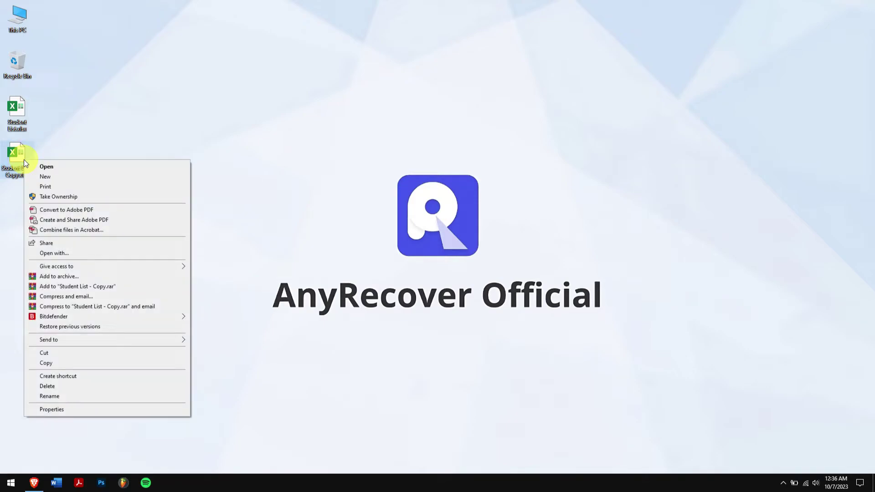
{"action": "left_click", "coordinate": [114, 394]}
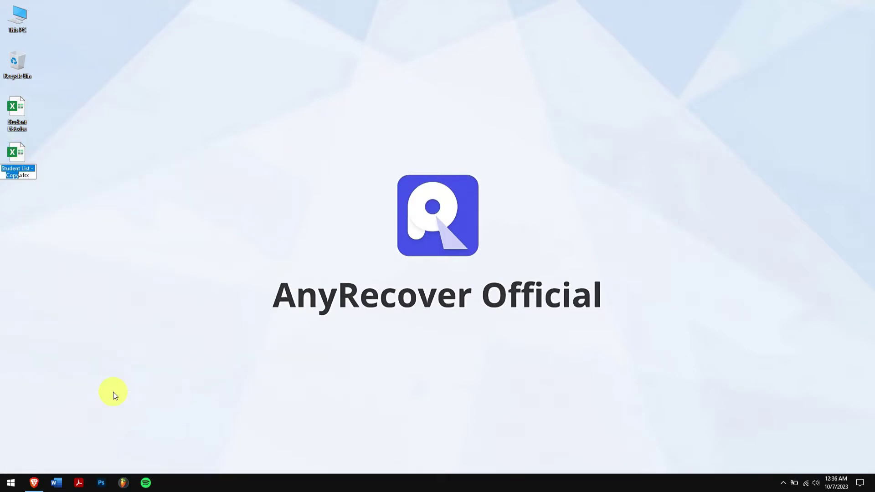
{"action": "key", "text": "Right"}
{"action": "key", "text": "Right"}
{"action": "key", "text": "Right"}
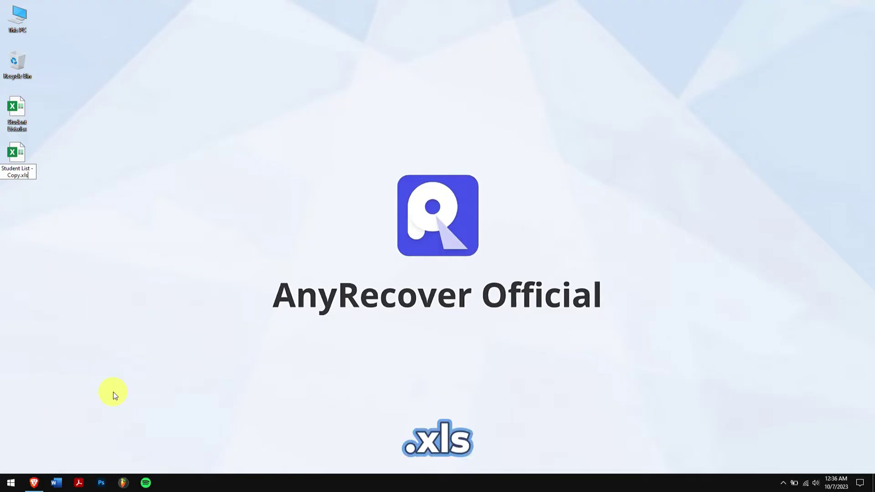
{"action": "key", "text": "Return"}
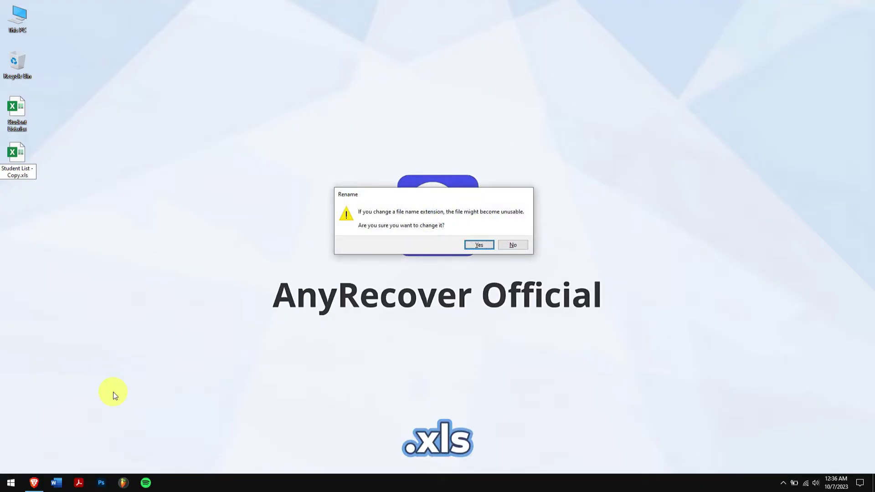
{"action": "key", "text": "Return"}
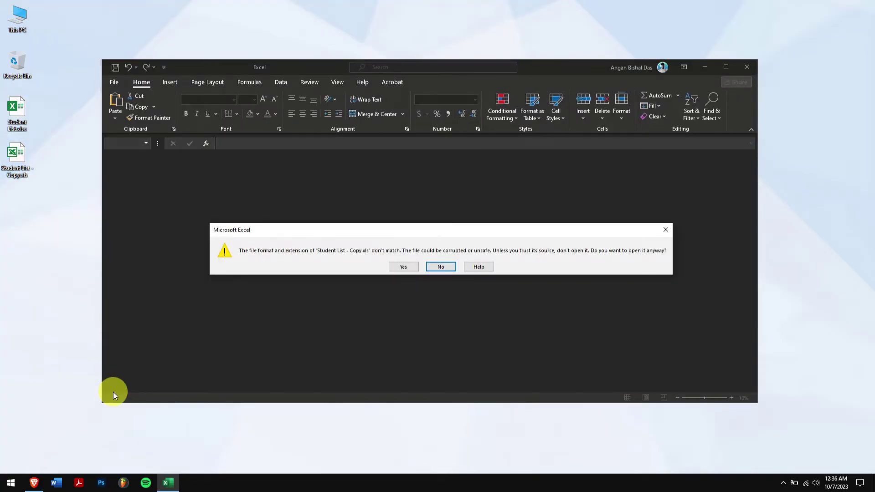
Accept the format warning to open Student List - Copy.xls, then close the garbled sheet.
{"action": "left_click", "coordinate": [415, 267]}
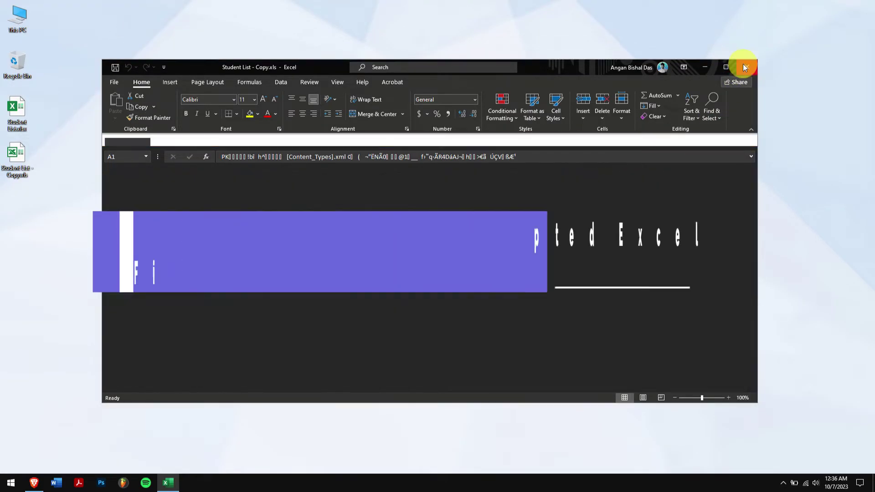
{"action": "left_click", "coordinate": [743, 67]}
Permanently delete Student List - Copy.xls with Shift+Delete.
{"action": "left_click_drag", "start_coordinate": [97, 167], "coordinate": [4, 198]}
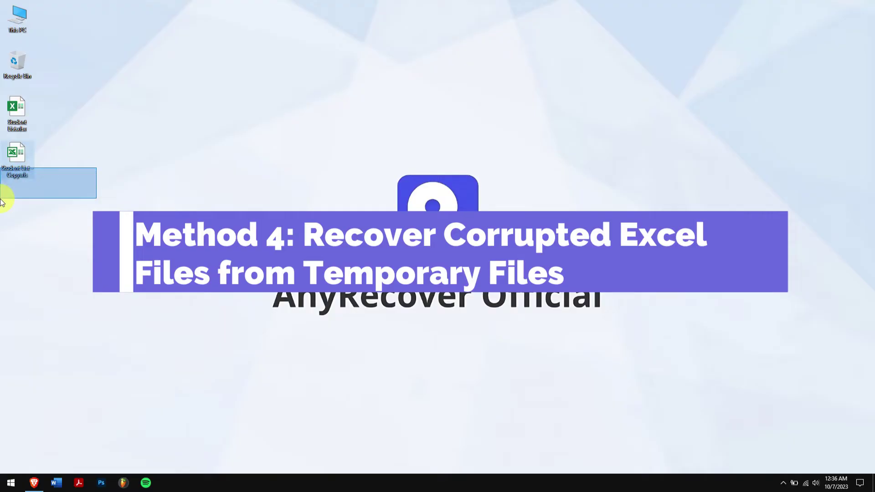
{"action": "key", "text": "shift+Delete"}
{"action": "key", "text": "Return"}
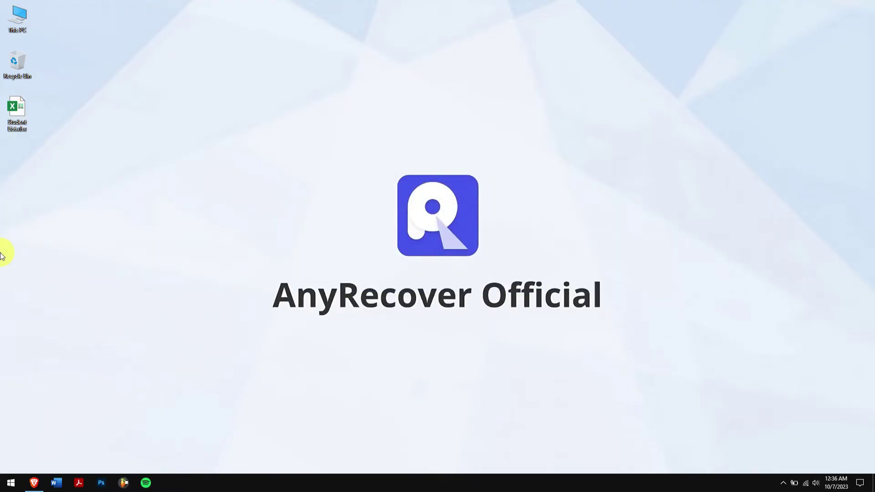
Open the AppData Roaming folder by running %AppData% from the Start menu.
{"action": "left_click", "coordinate": [10, 483]}
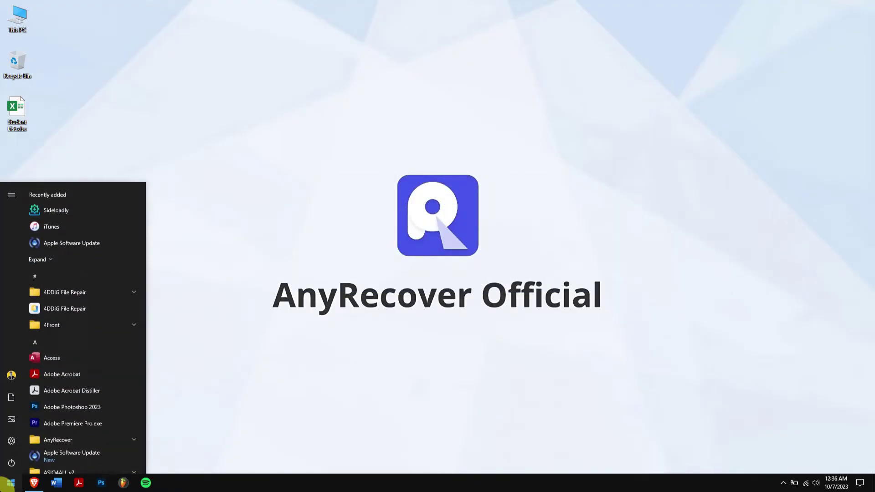
{"action": "type", "text": "%Appda"}
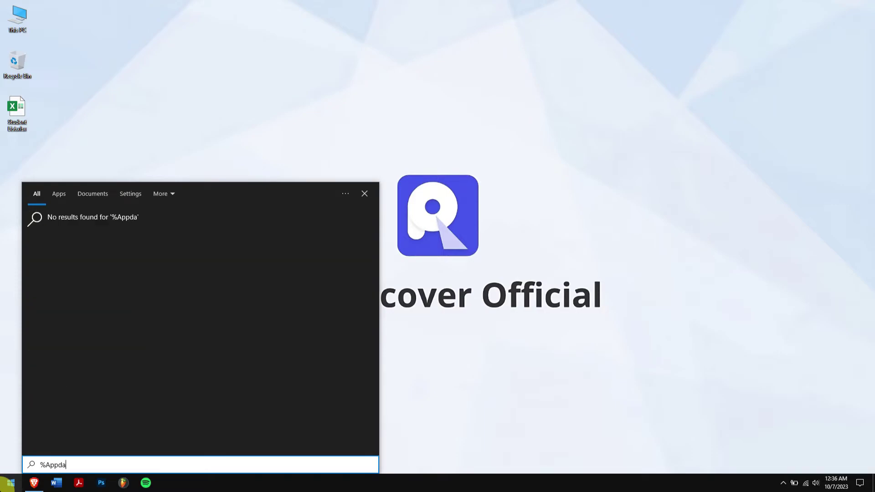
{"action": "key", "text": "BackSpace"}
{"action": "key", "text": "BackSpace"}
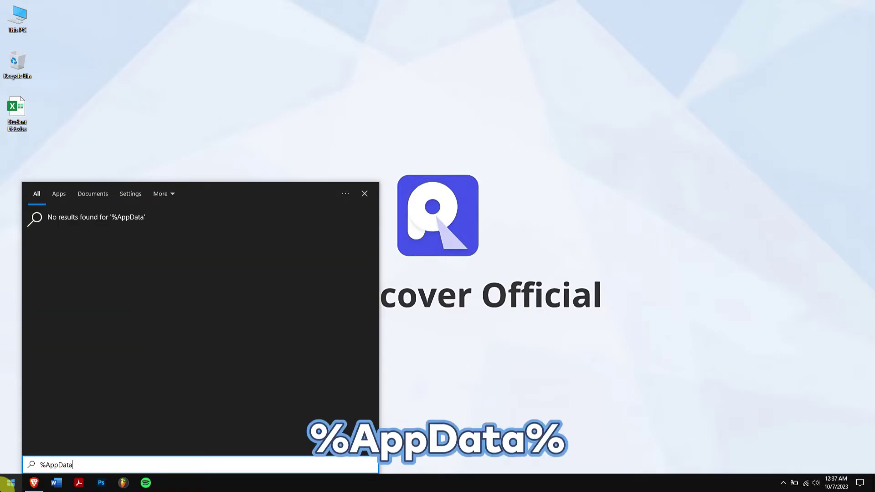
{"action": "key", "text": "Return"}
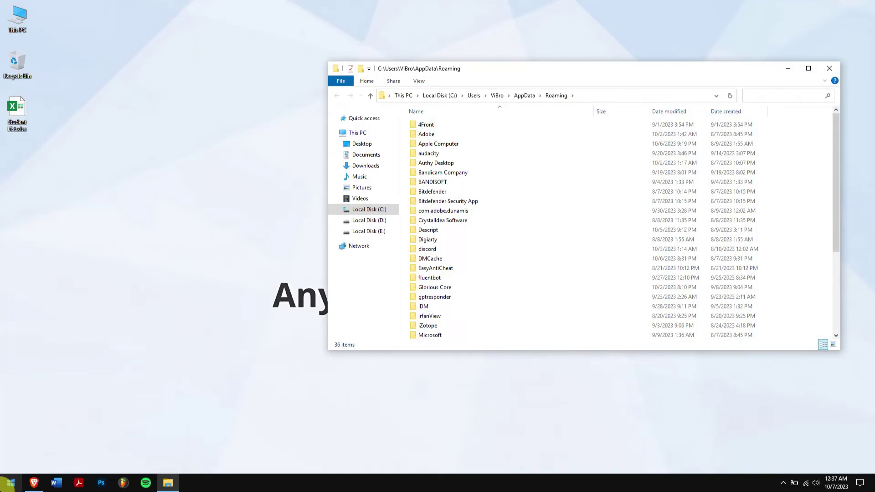
{"action": "double_click", "coordinate": [441, 336]}
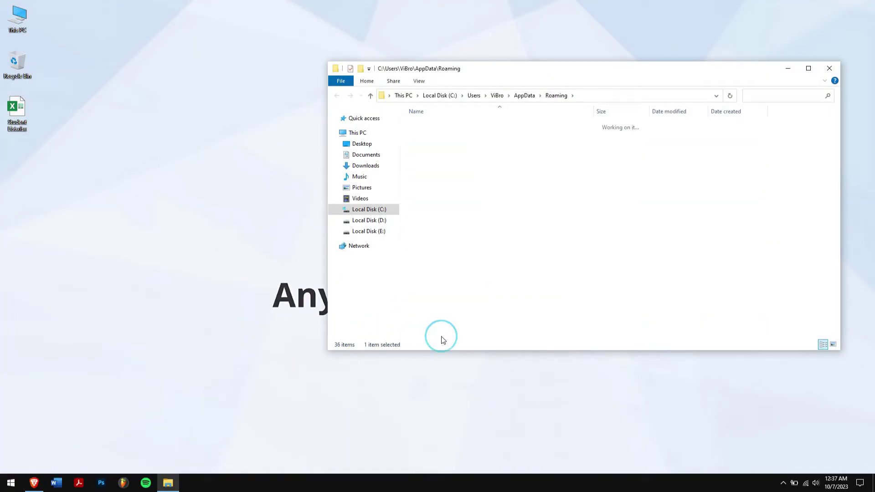
{"action": "double_click", "coordinate": [446, 153]}
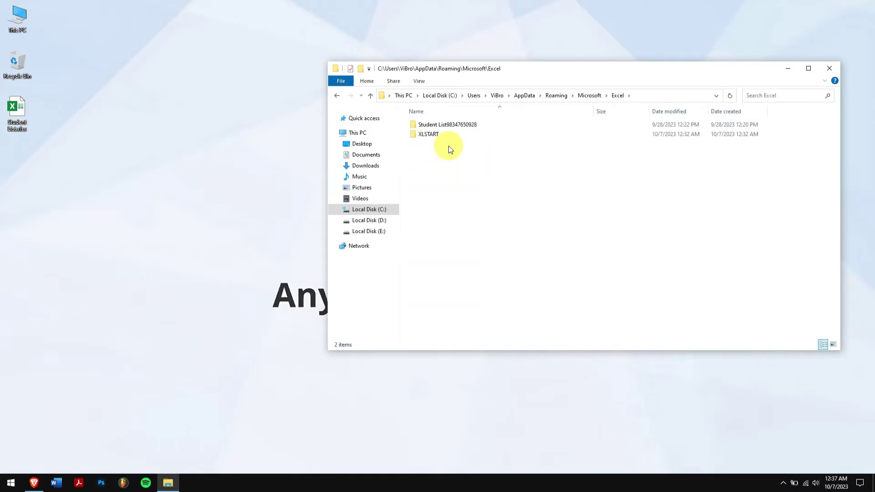
{"action": "double_click", "coordinate": [450, 125]}
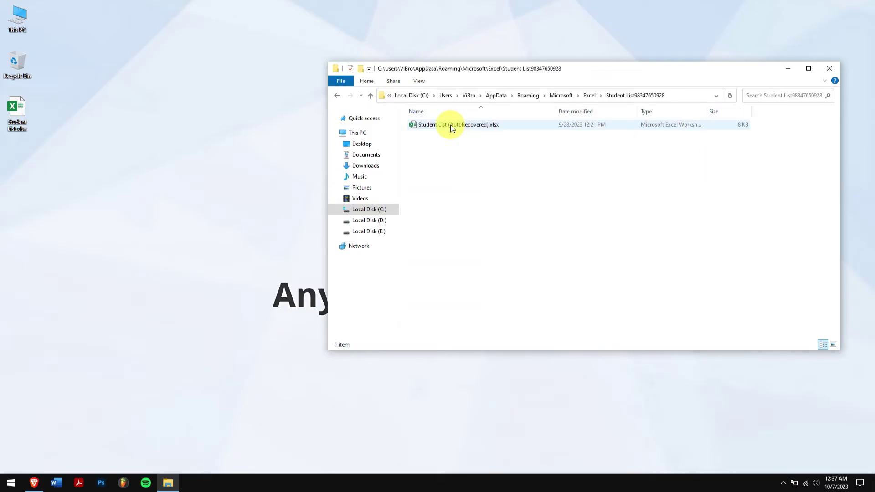
{"action": "double_click", "coordinate": [450, 125]}
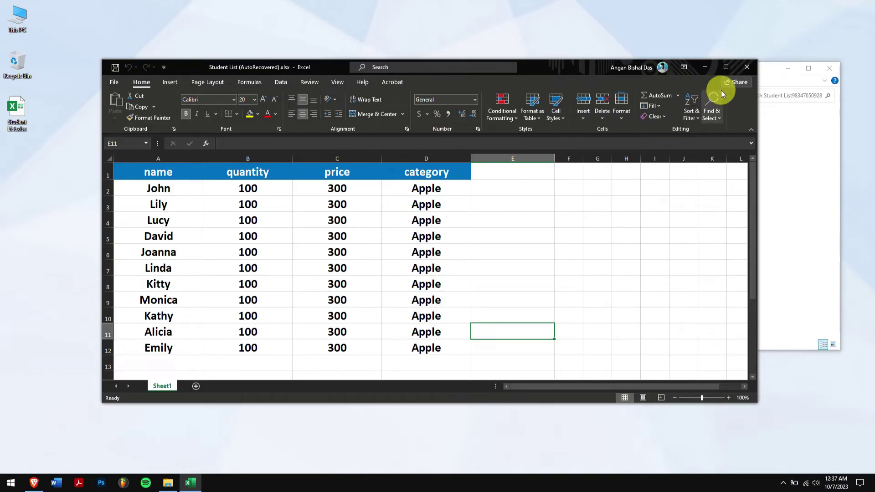
Close the recovered workbook, return to the Excel folder, and close File Explorer.
{"action": "left_click", "coordinate": [755, 69]}
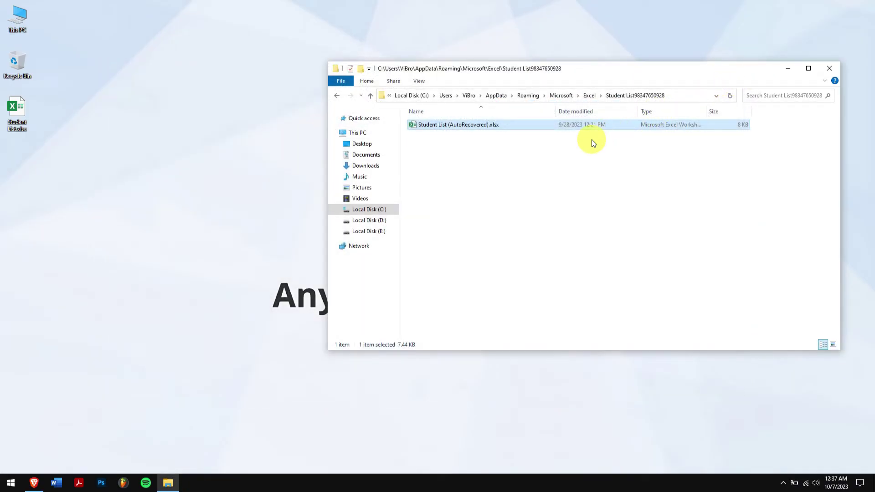
{"action": "left_click", "coordinate": [531, 157]}
{"action": "left_click", "coordinate": [461, 127]}
{"action": "left_click", "coordinate": [370, 98]}
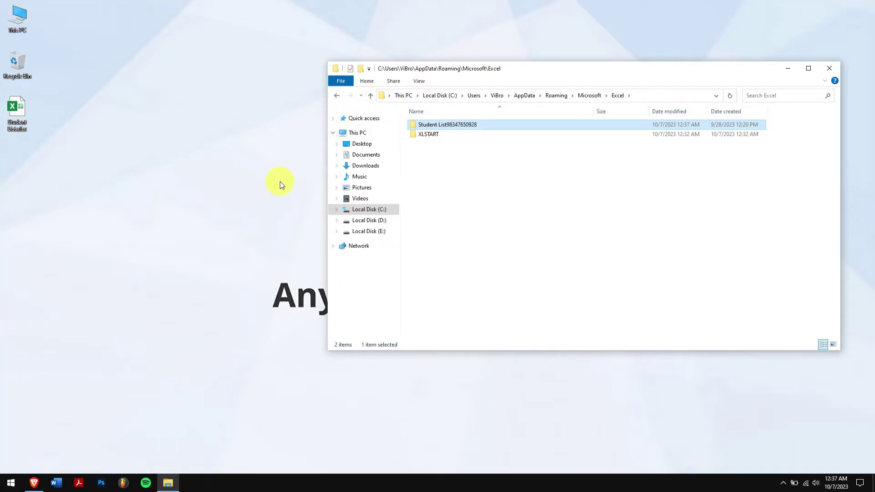
{"action": "left_click", "coordinate": [259, 200]}
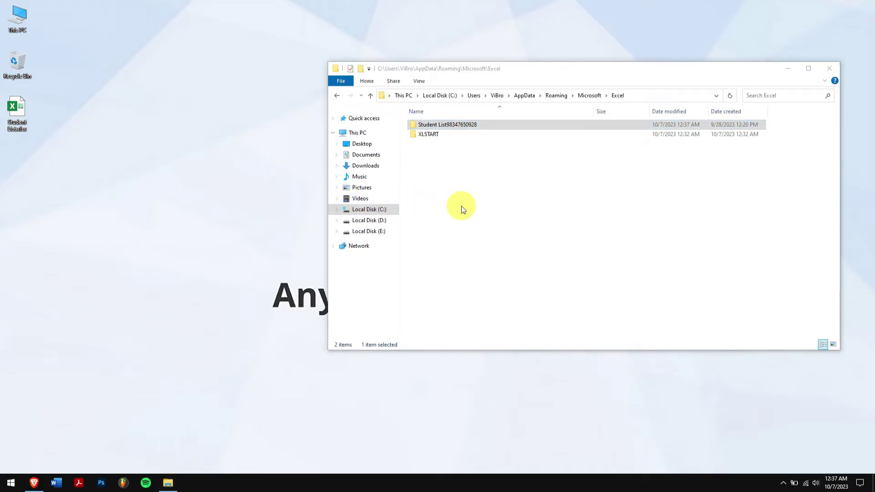
{"action": "left_click", "coordinate": [507, 211]}
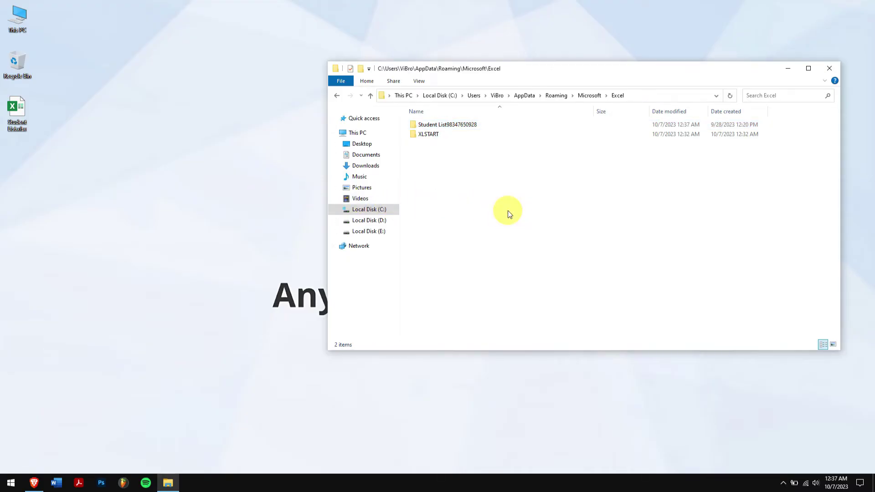
{"action": "left_click", "coordinate": [835, 73]}
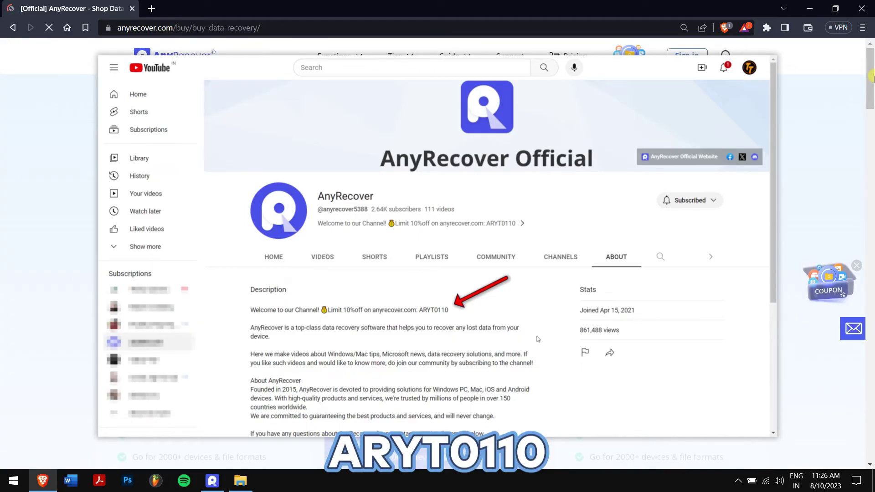
Scroll down to the pricing plans and buy the Perpetual Plan.
{"action": "left_click_drag", "start_coordinate": [870, 82], "coordinate": [871, 105]}
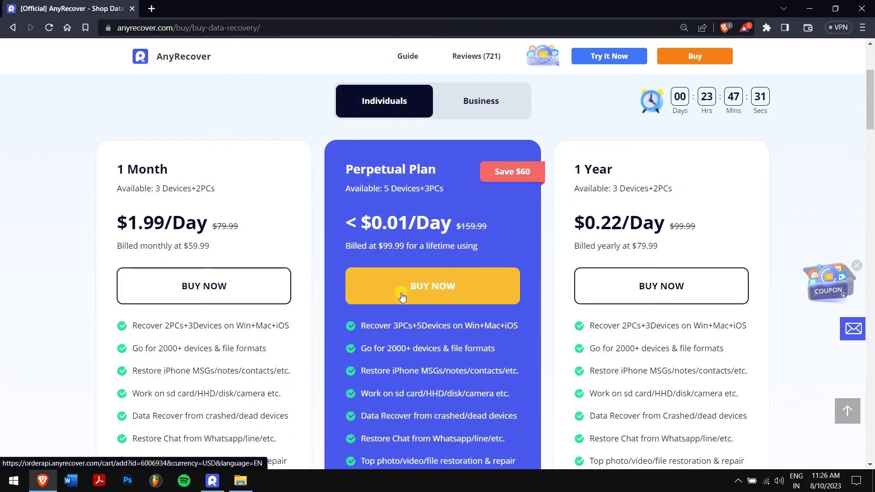
{"action": "left_click", "coordinate": [400, 296]}
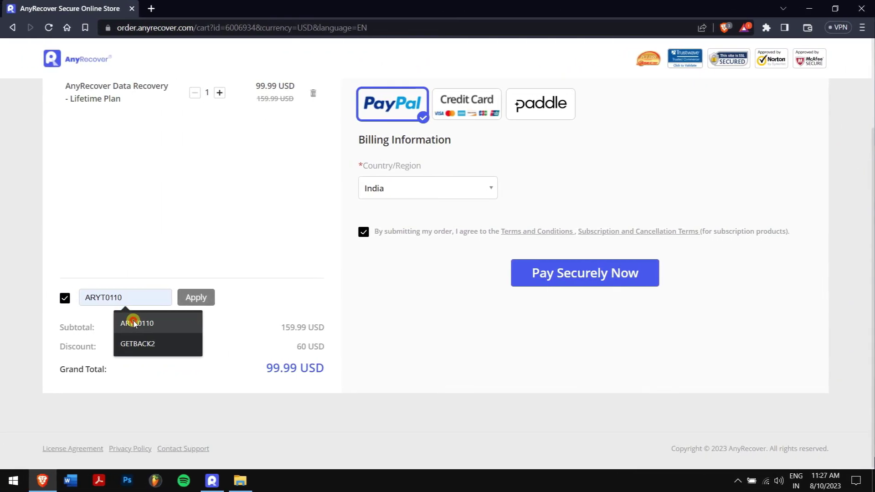
Apply the saved coupon ARYT0110 and confirm the 89.99 USD grand total.
{"action": "left_click", "coordinate": [133, 324]}
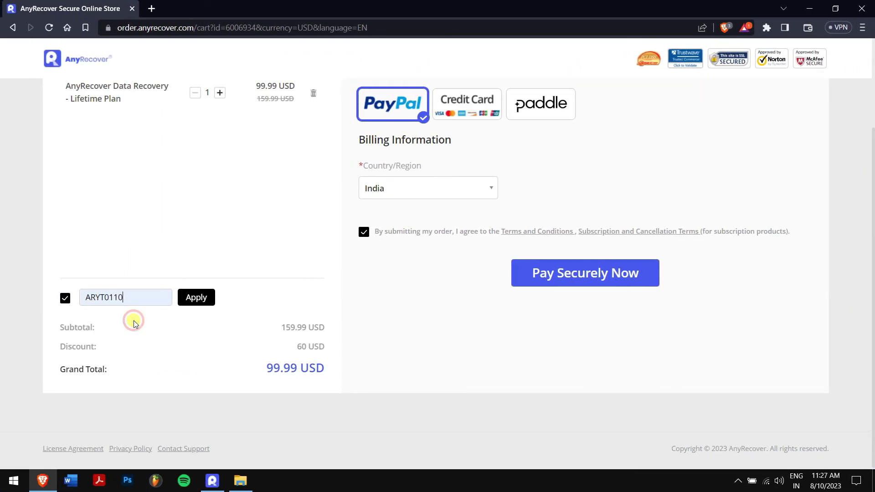
{"action": "left_click", "coordinate": [196, 300]}
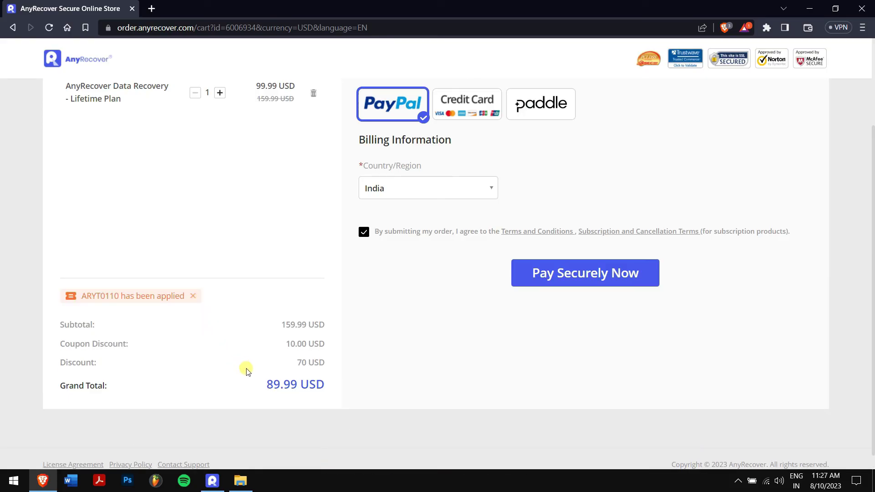
{"action": "left_click_drag", "start_coordinate": [263, 384], "coordinate": [329, 393]}
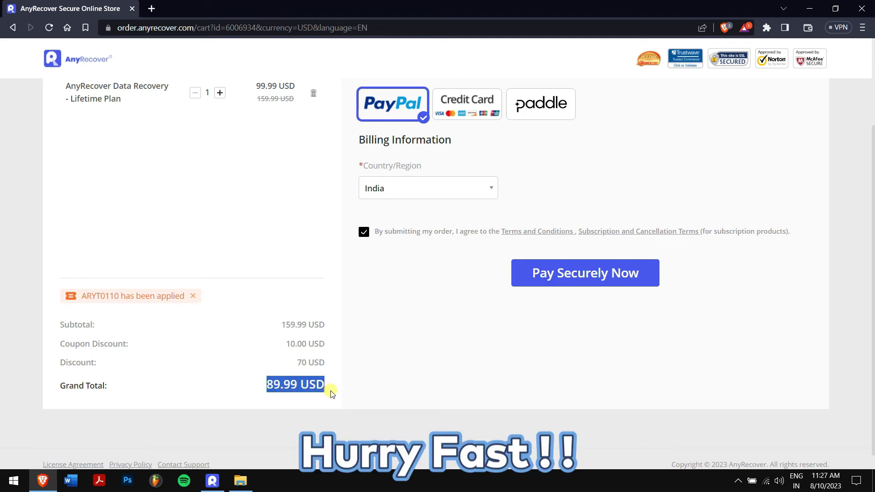
{"action": "left_click", "coordinate": [390, 354]}
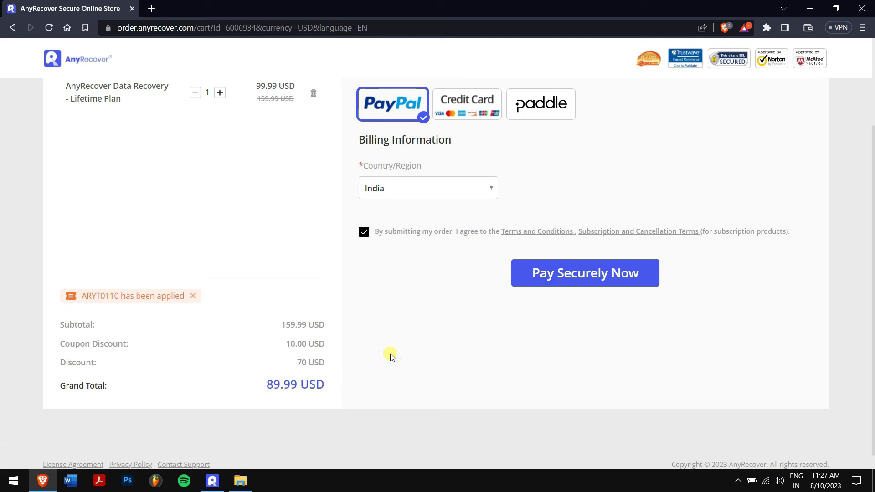